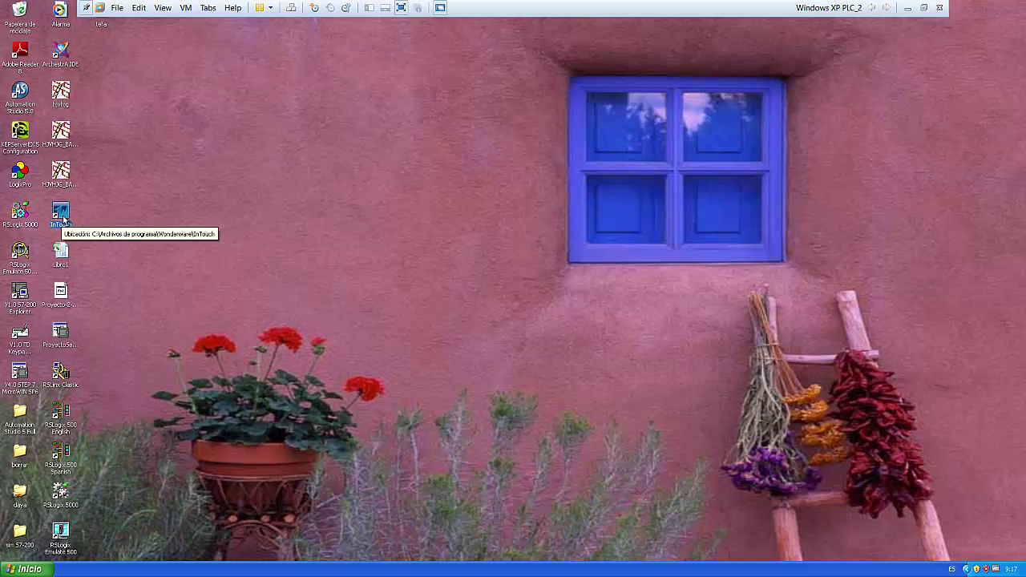
# Launch InTouch and create a new application named Tutorial1 in the default directory, with the description "tutorial intouch"
pyautogui.doubleClick(63, 217)
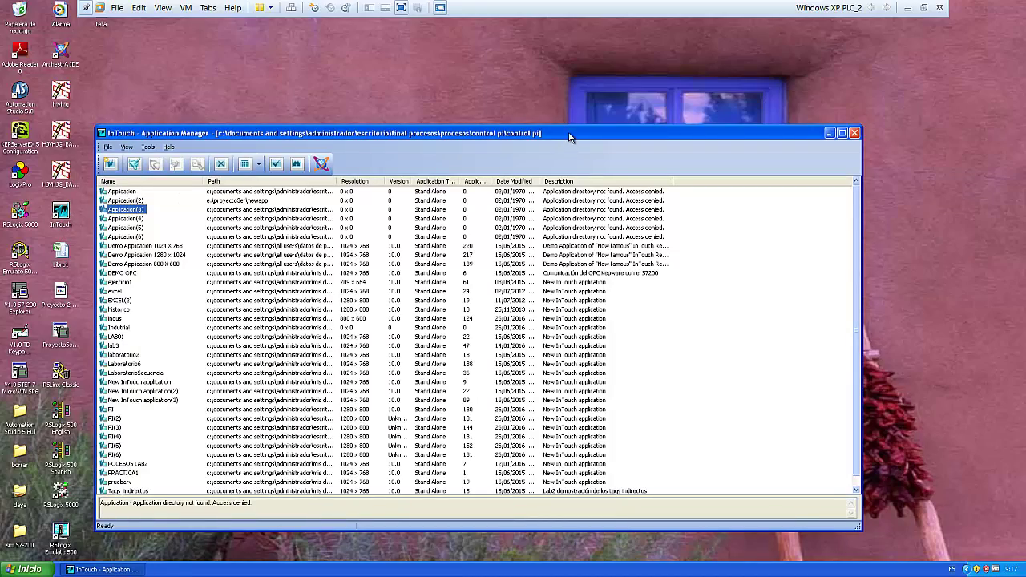
pyautogui.moveTo(569, 138); pyautogui.dragTo(582, 99)
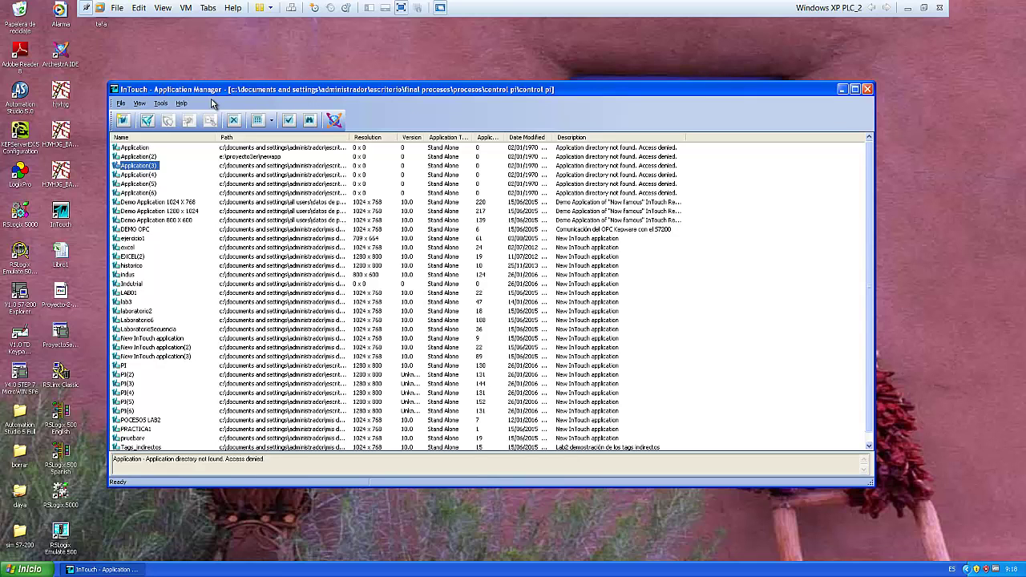
pyautogui.click(121, 104)
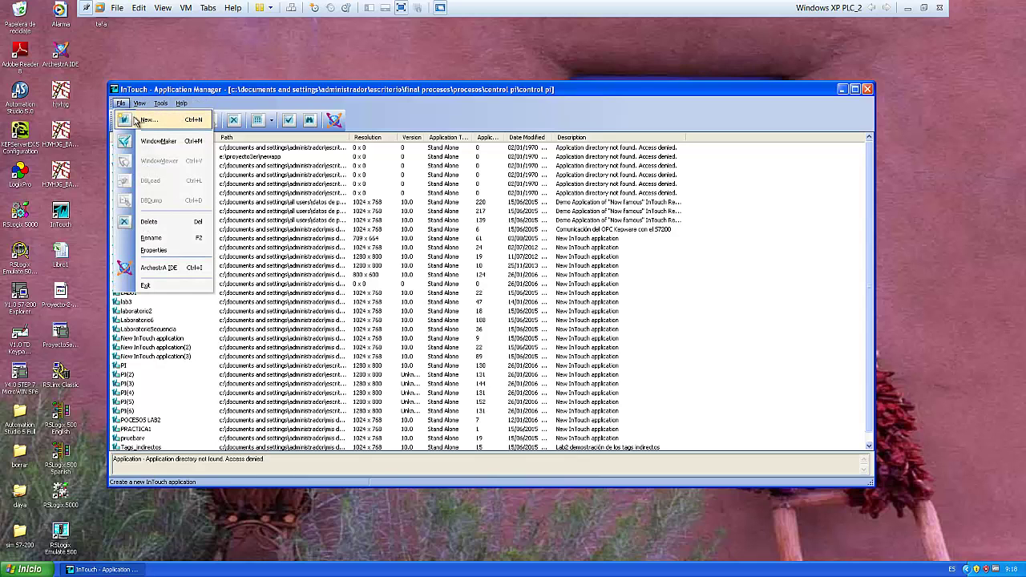
pyautogui.click(143, 120)
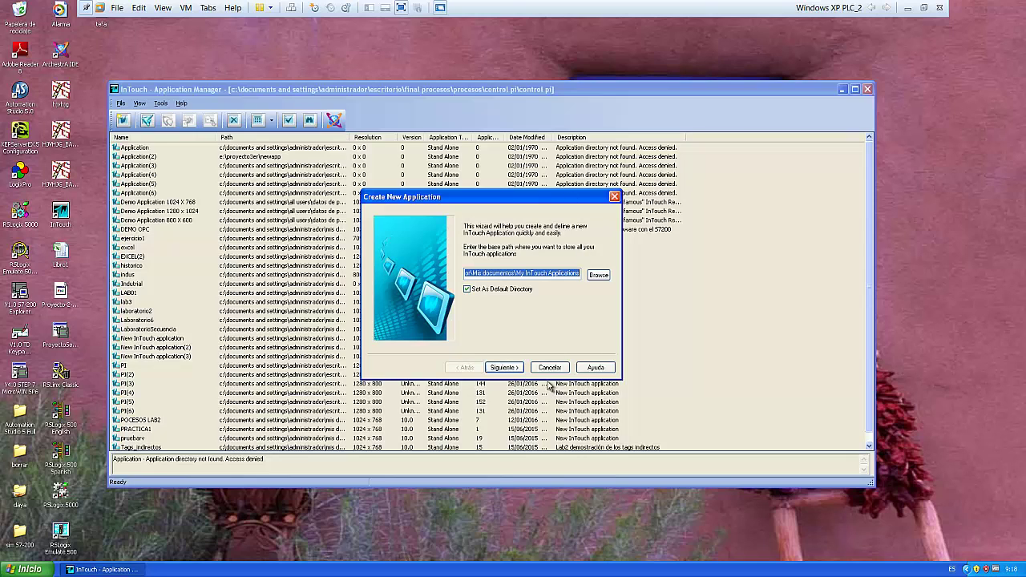
pyautogui.click(505, 368)
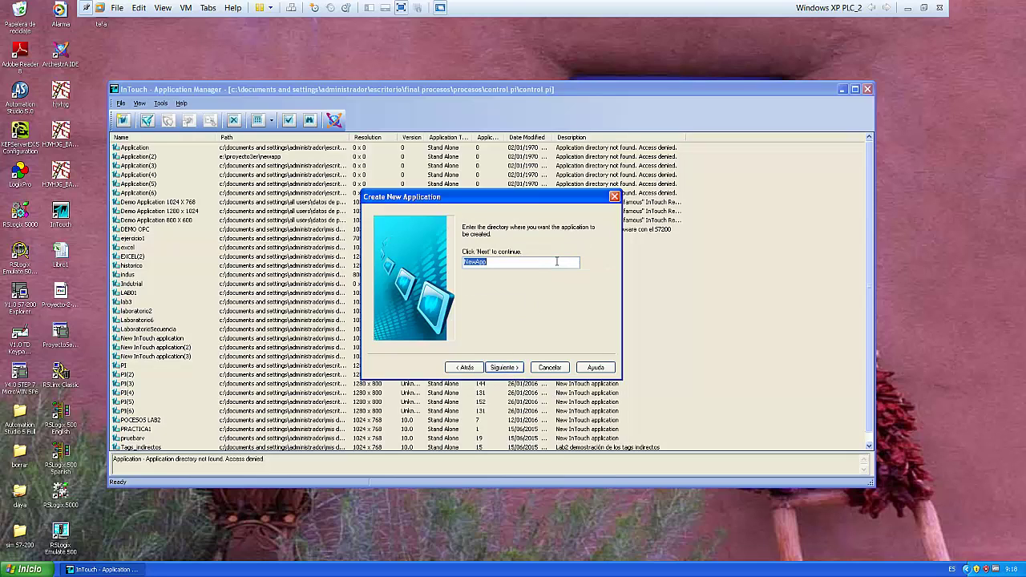
pyautogui.write('Tutori')
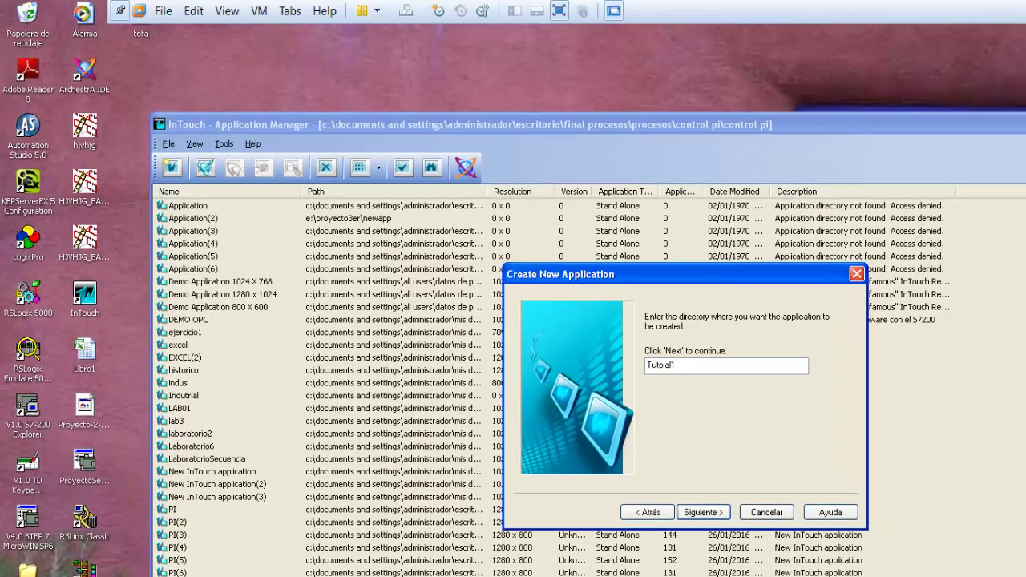
pyautogui.press('Return')
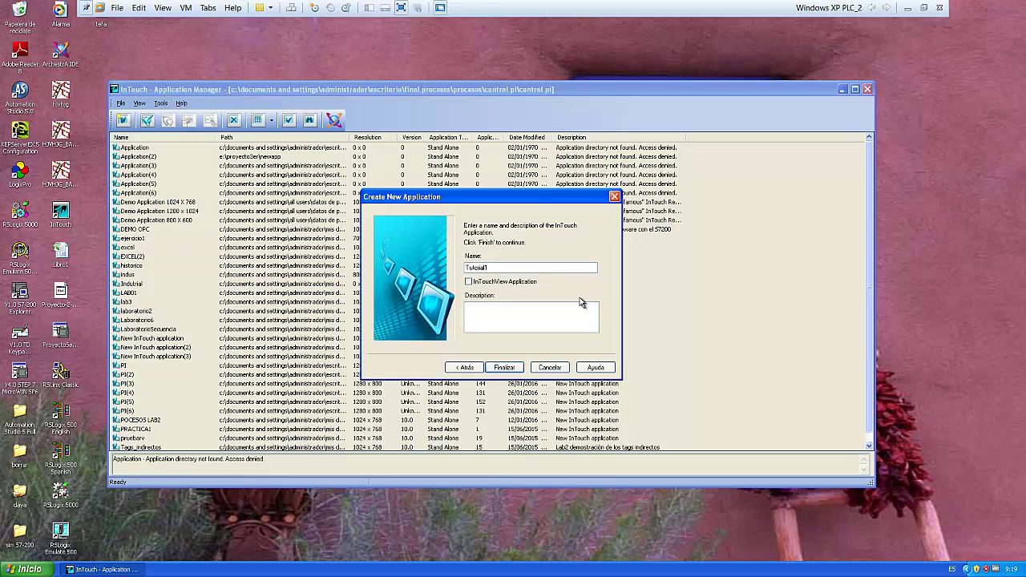
pyautogui.click(504, 367)
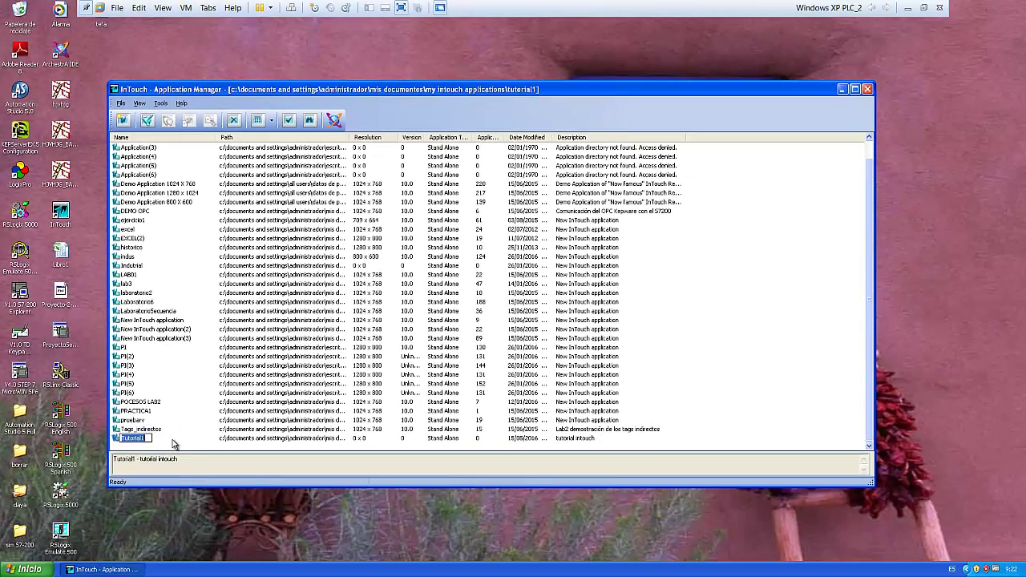
# Open the Tutorial1 application in WindowMaker
pyautogui.click(143, 412)
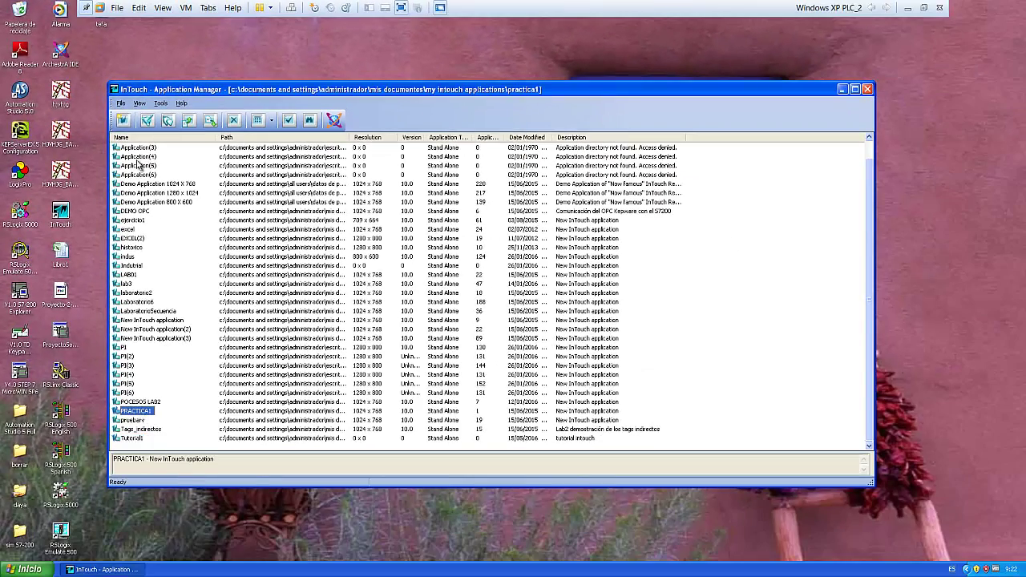
pyautogui.click(133, 439)
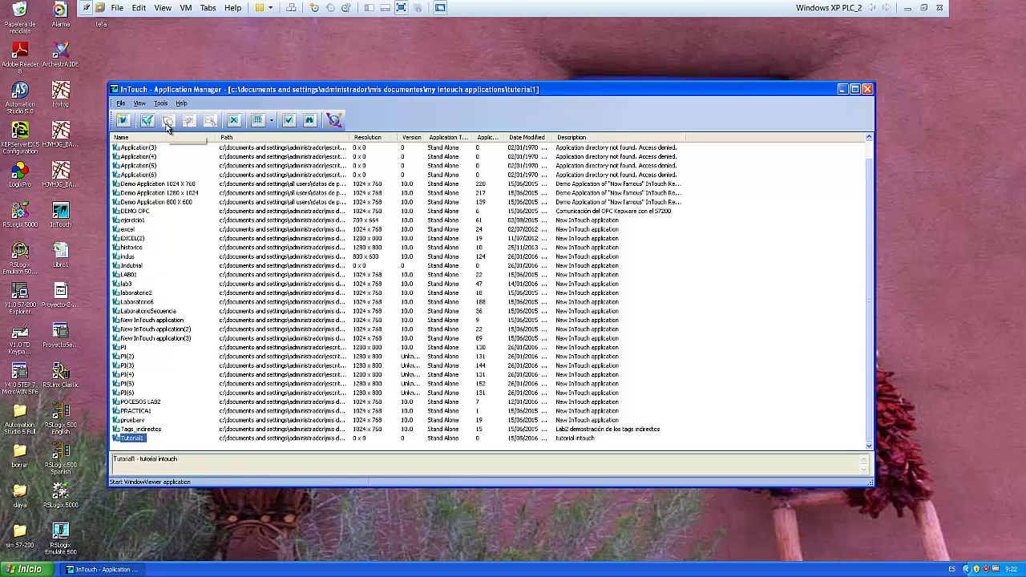
pyautogui.click(156, 340)
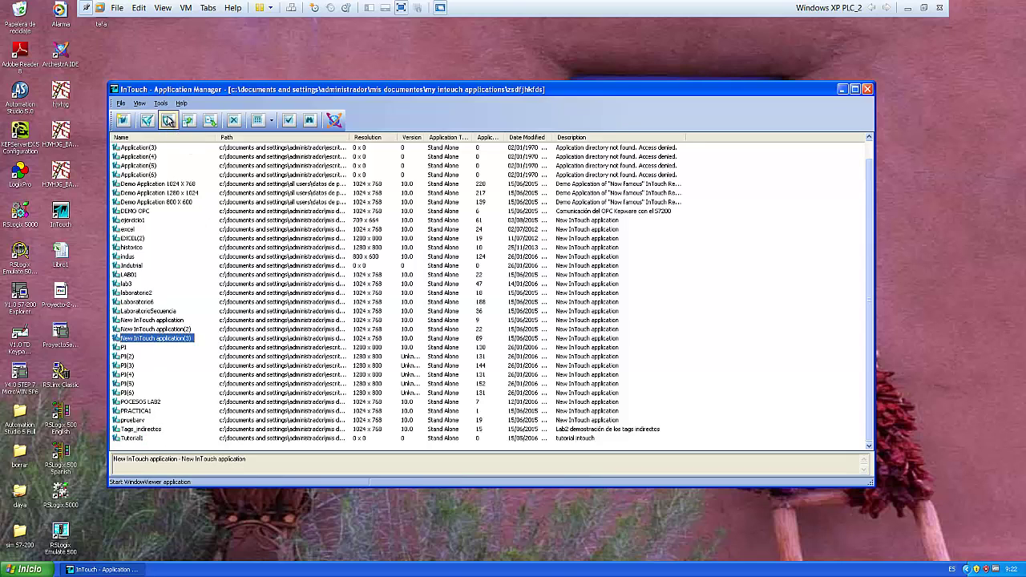
pyautogui.click(131, 438)
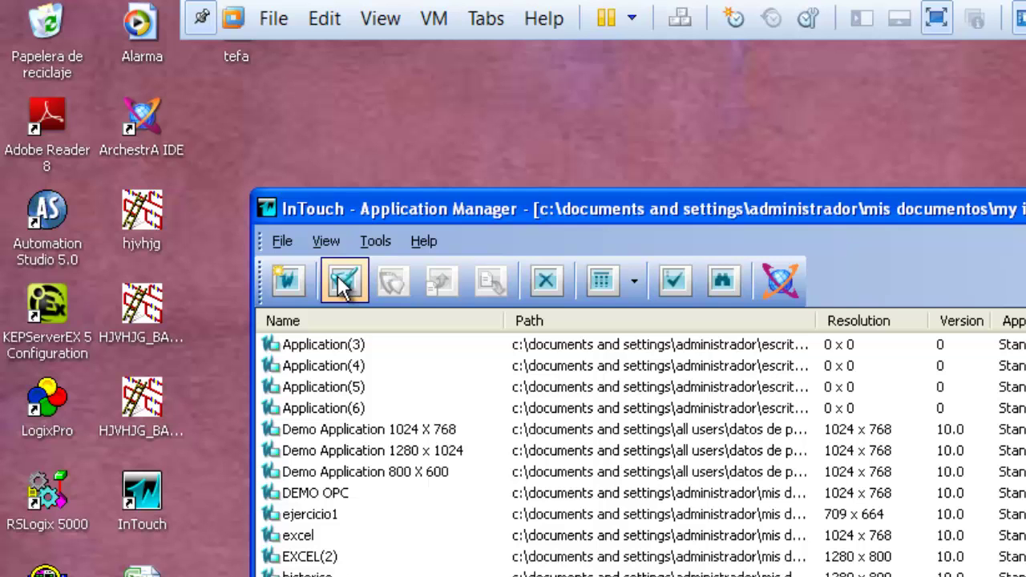
pyautogui.click(343, 285)
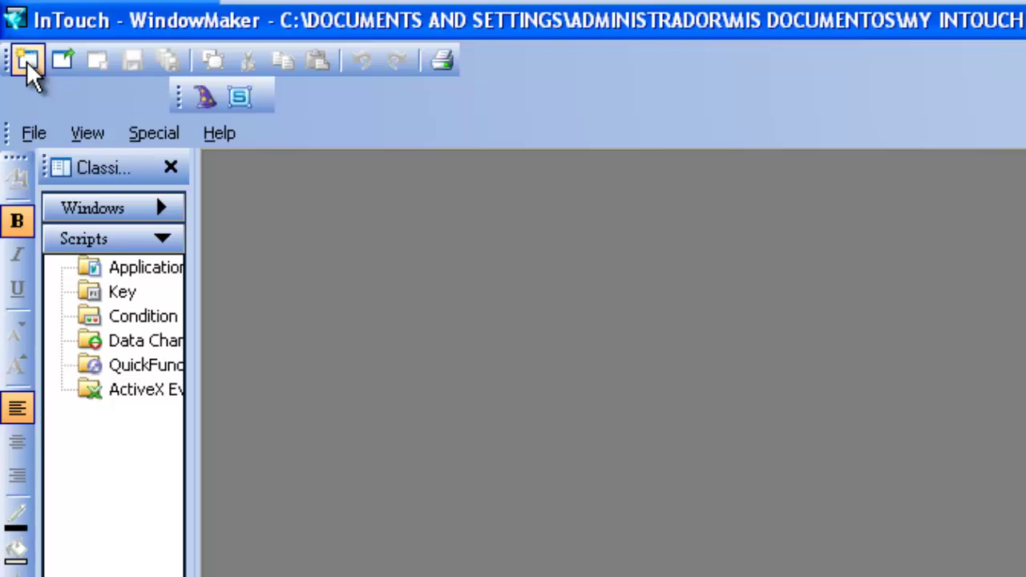
pyautogui.click(32, 134)
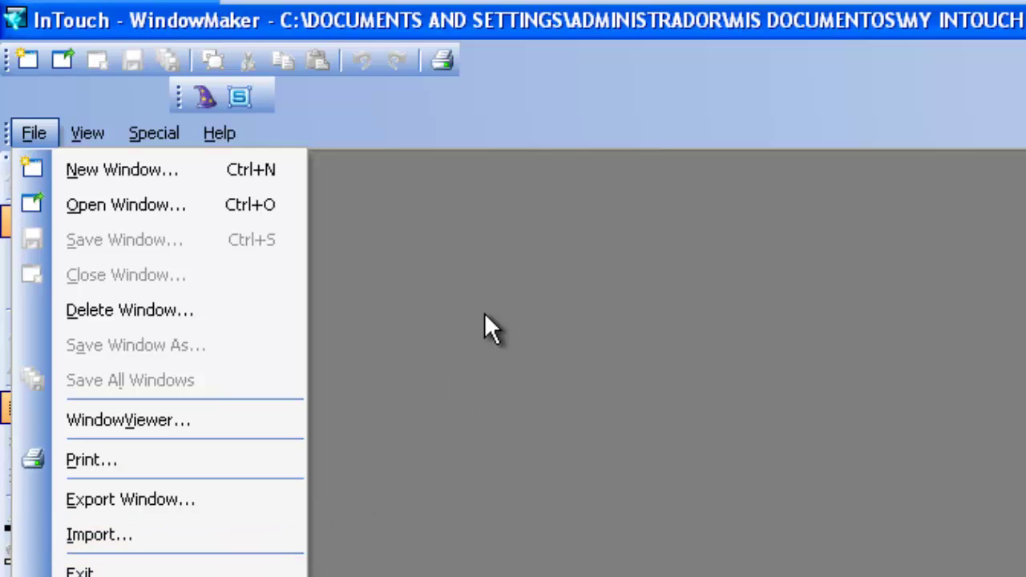
pyautogui.click(491, 285)
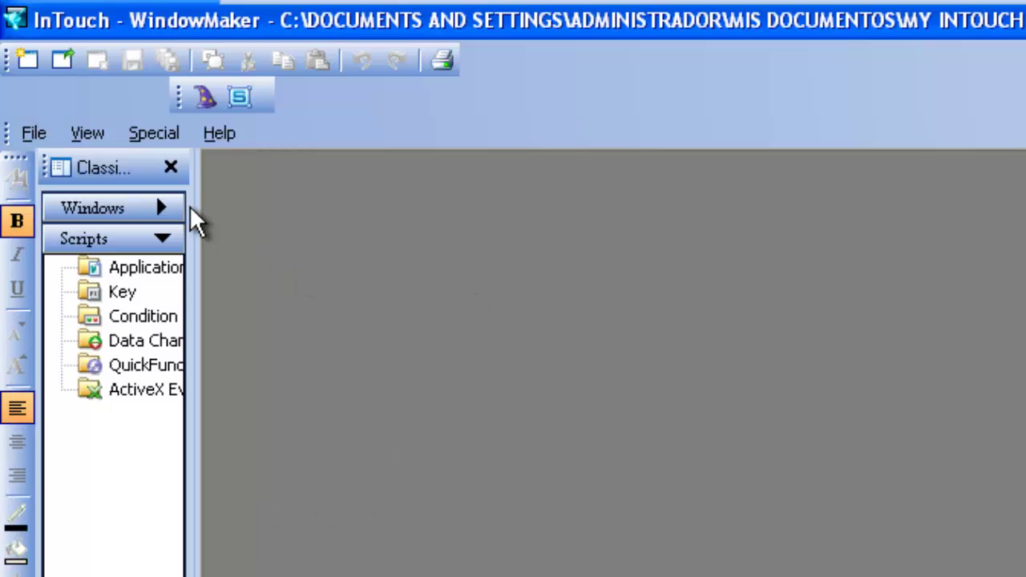
pyautogui.click(88, 133)
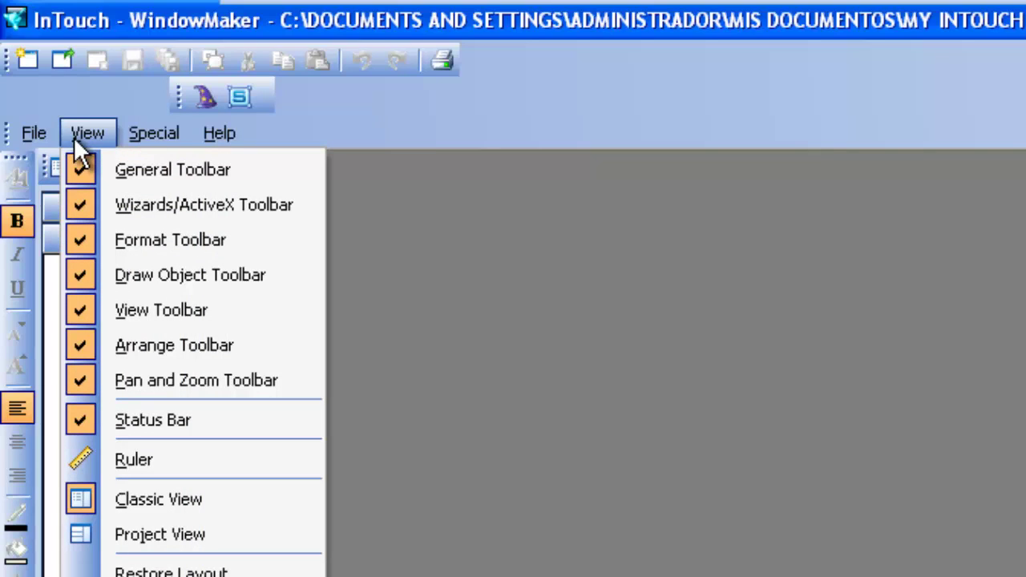
pyautogui.click(902, 308)
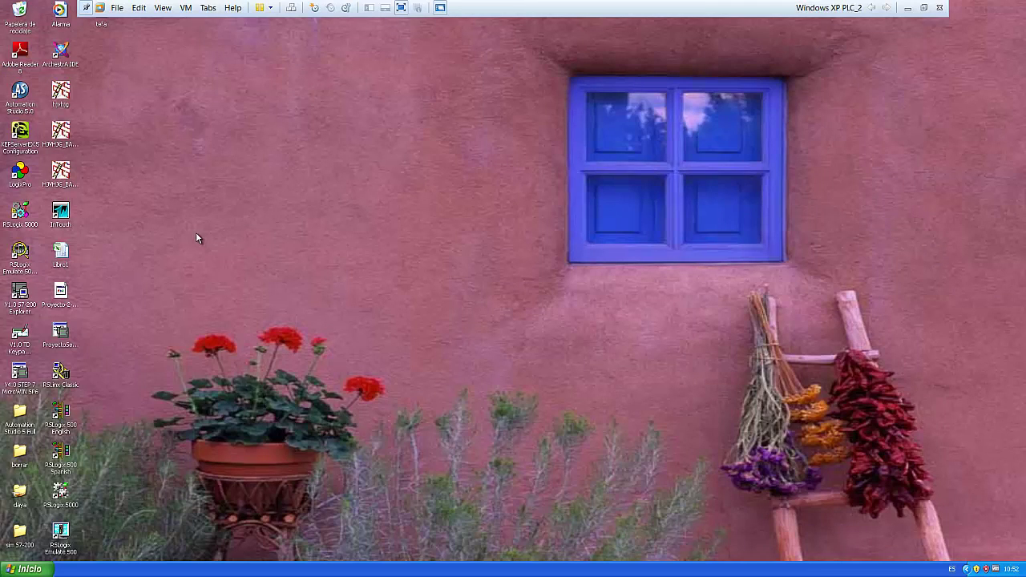
# Launch InTouch again and start the ArchestrA IDE from the Application Manager
pyautogui.doubleClick(60, 212)
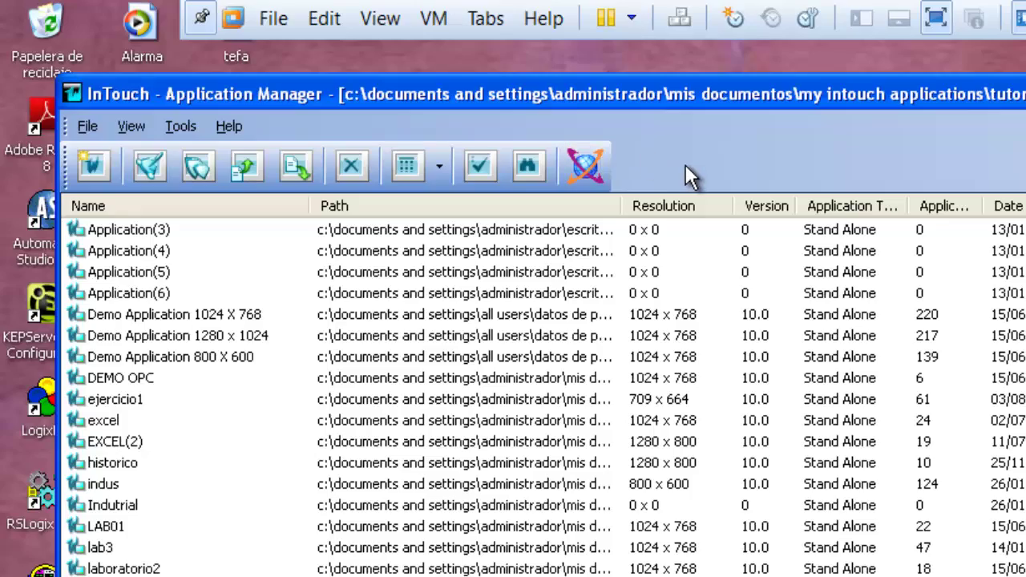
pyautogui.click(597, 160)
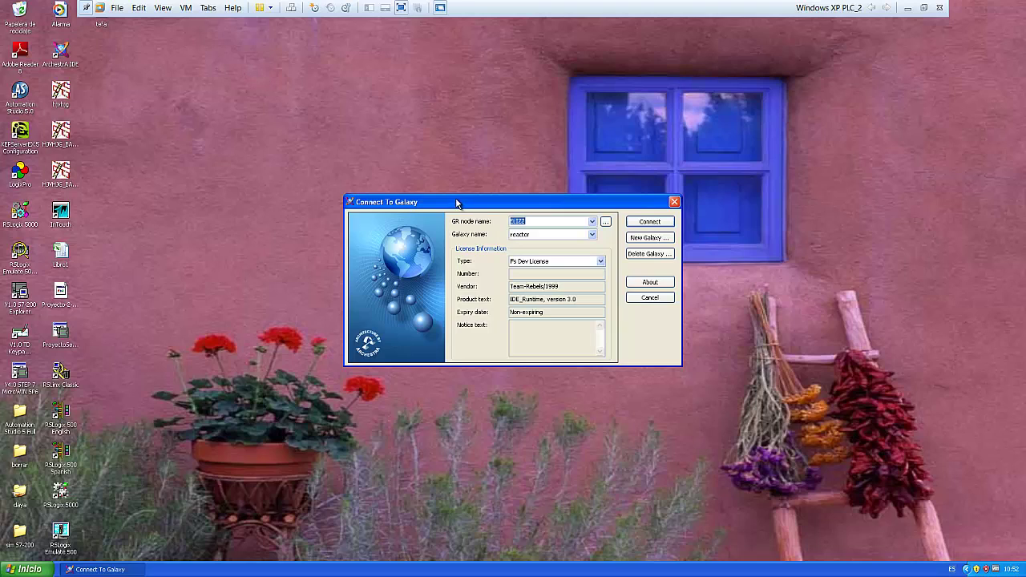
pyautogui.moveTo(474, 200); pyautogui.dragTo(375, 147)
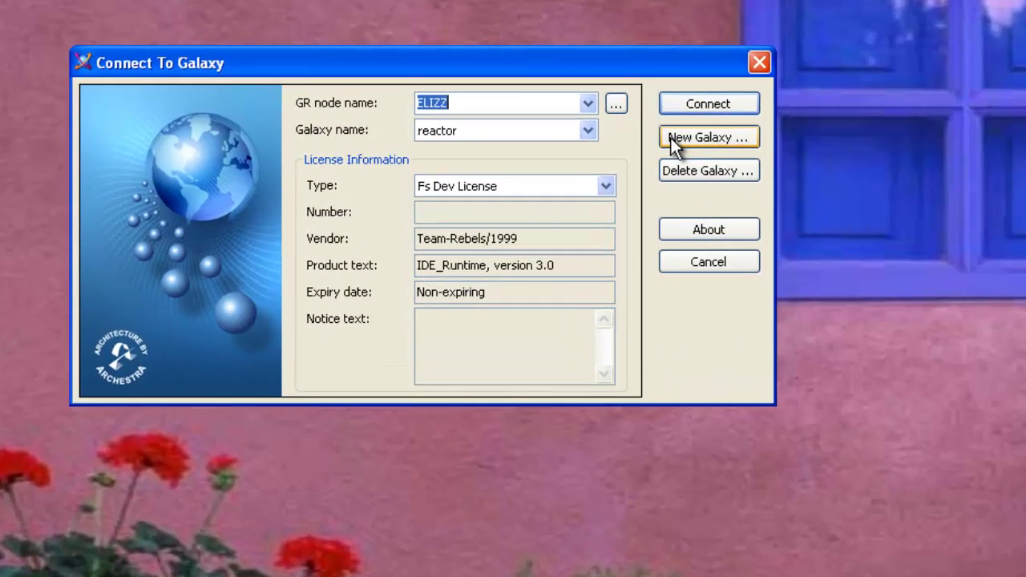
# Create a new galaxy named turoiral with the galaxy type Base_InTouch.cab
pyautogui.click(534, 184)
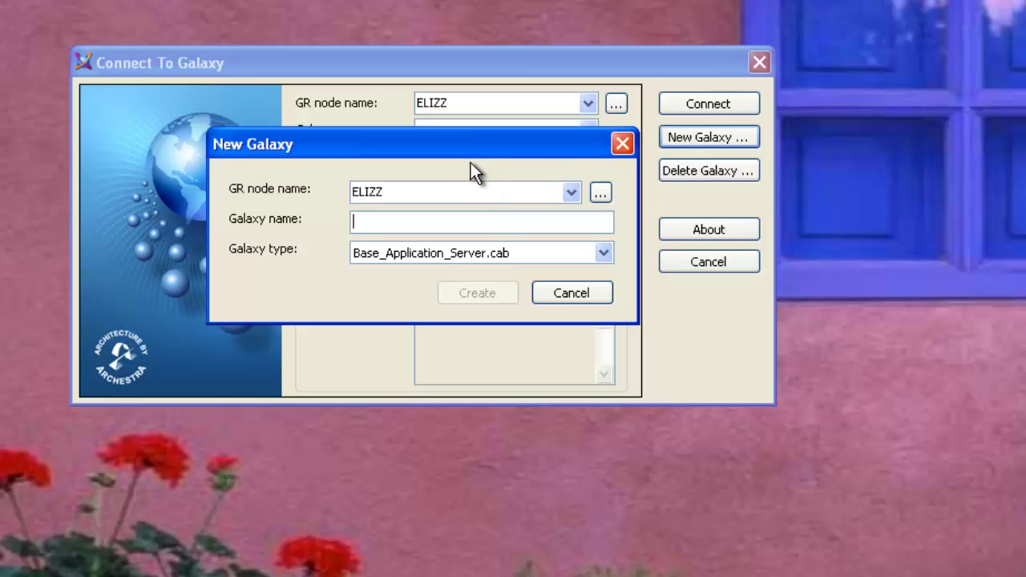
pyautogui.write('turoira')
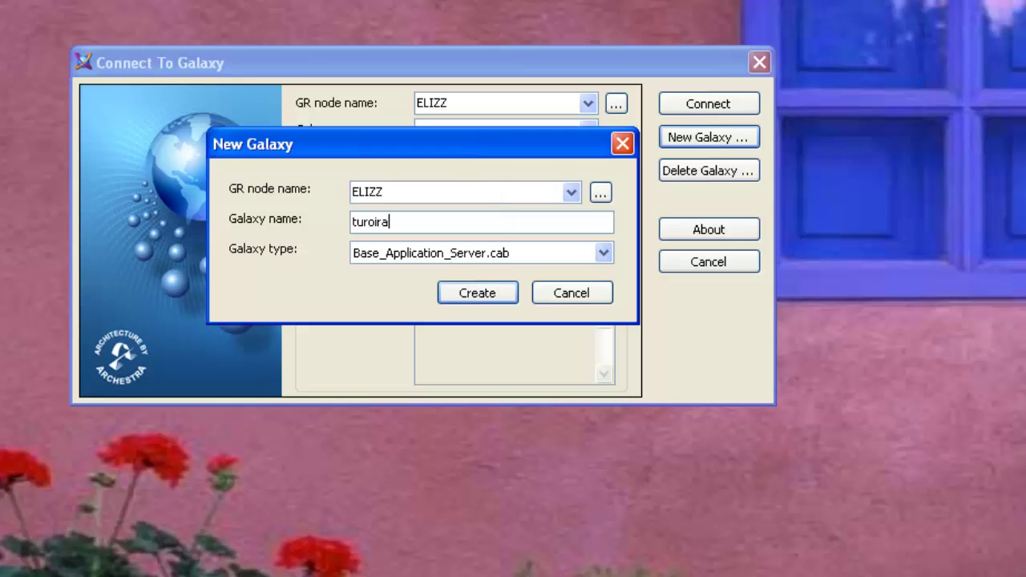
pyautogui.write('l')
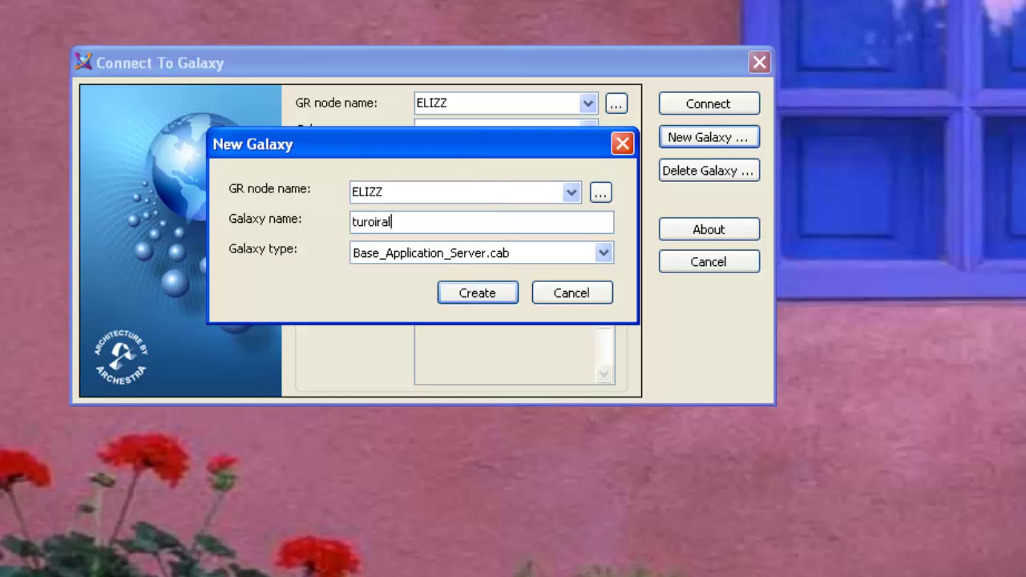
pyautogui.click(585, 253)
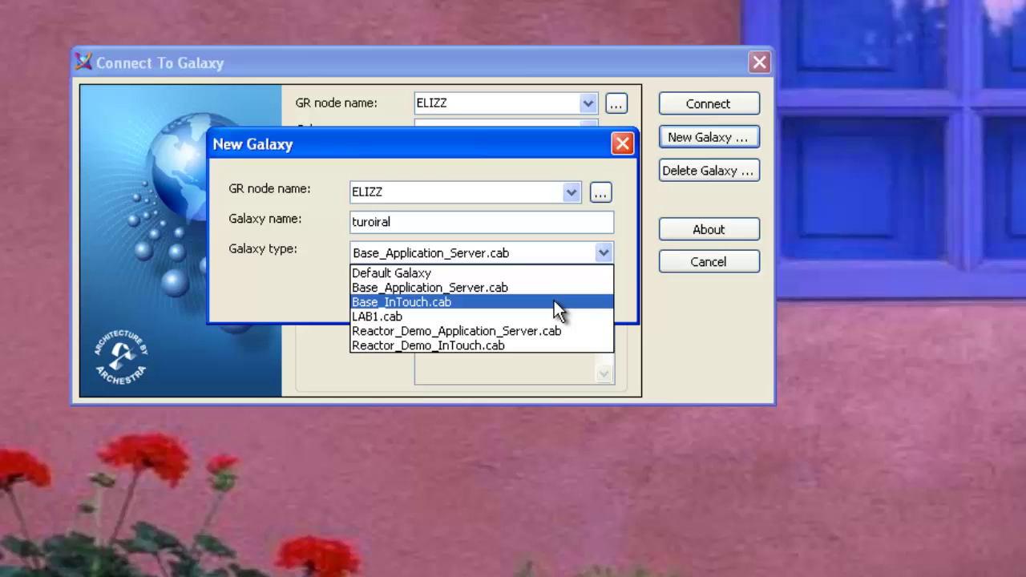
pyautogui.click(558, 302)
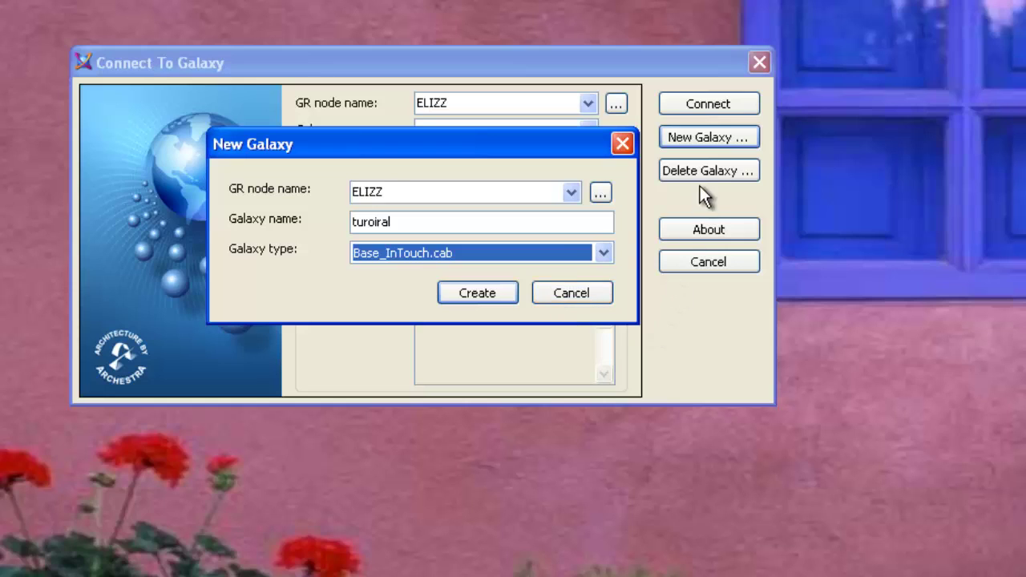
pyautogui.click(481, 293)
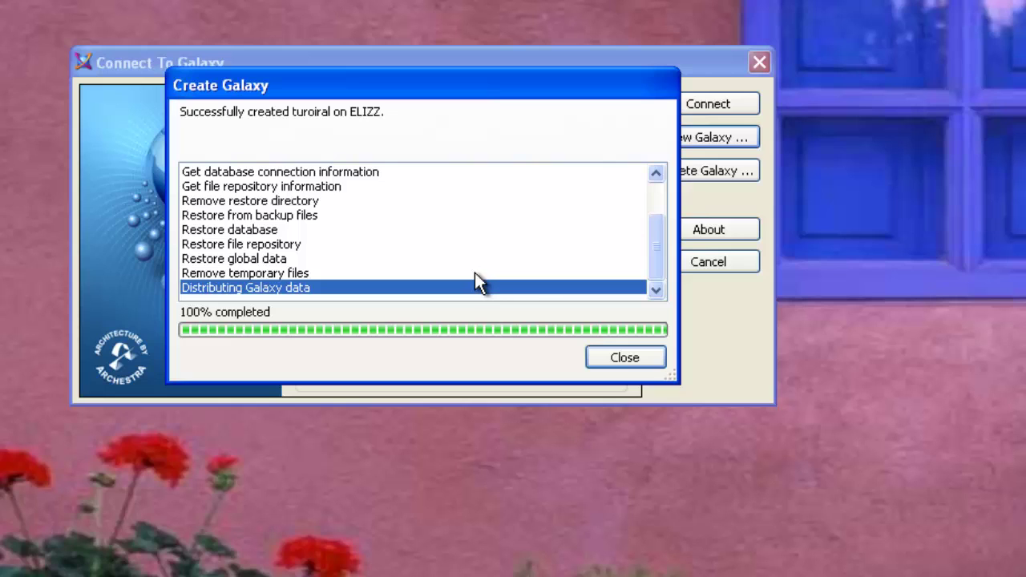
pyautogui.click(622, 356)
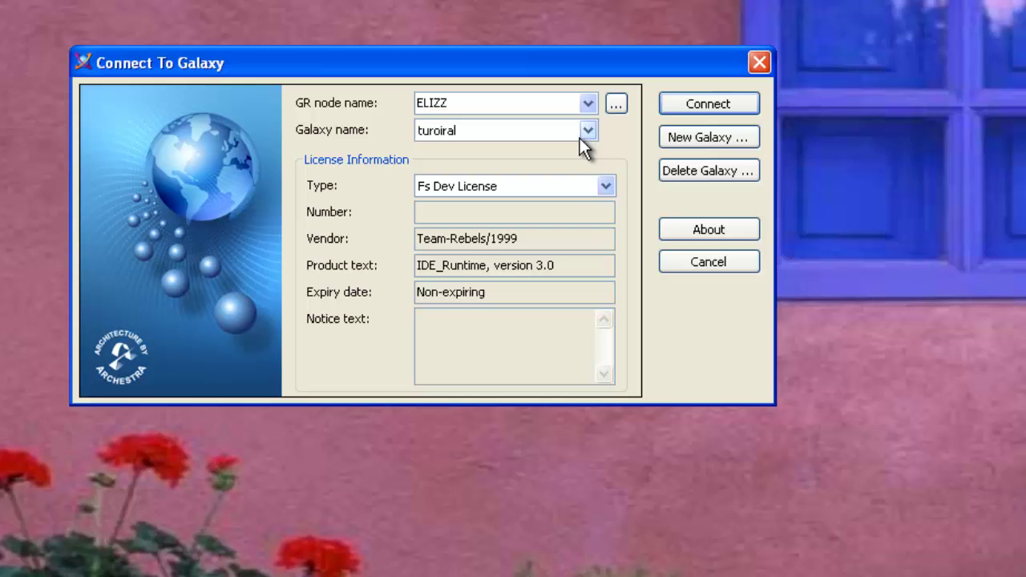
# Connect to the turoiral galaxy and expand its System folder in the Template Toolbox
pyautogui.click(697, 107)
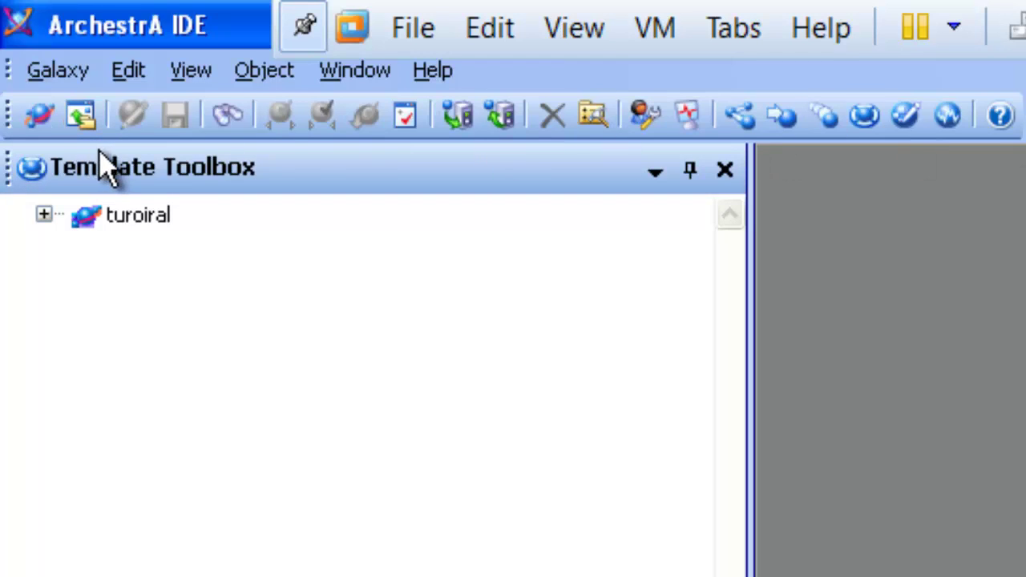
pyautogui.click(48, 217)
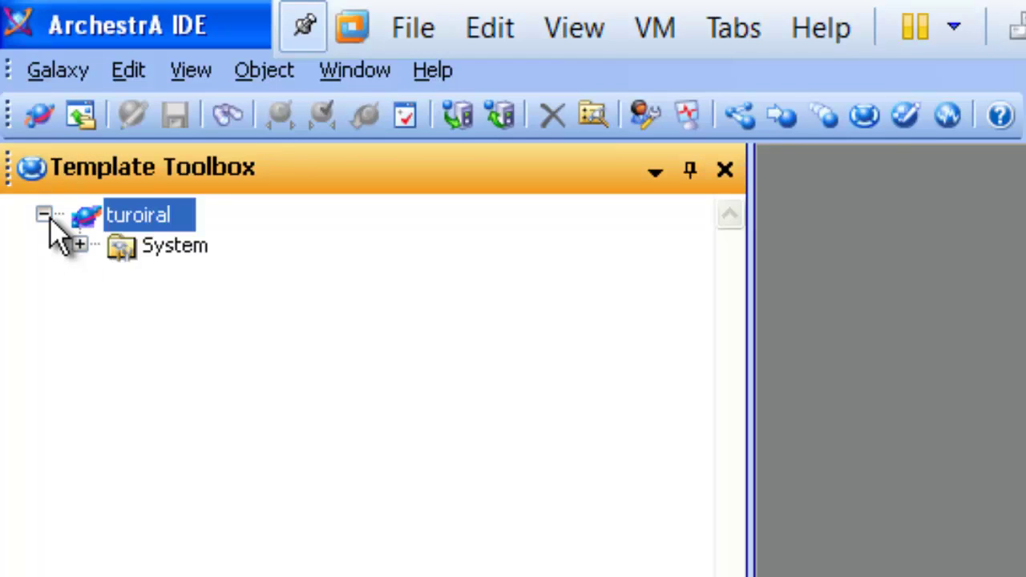
pyautogui.click(79, 245)
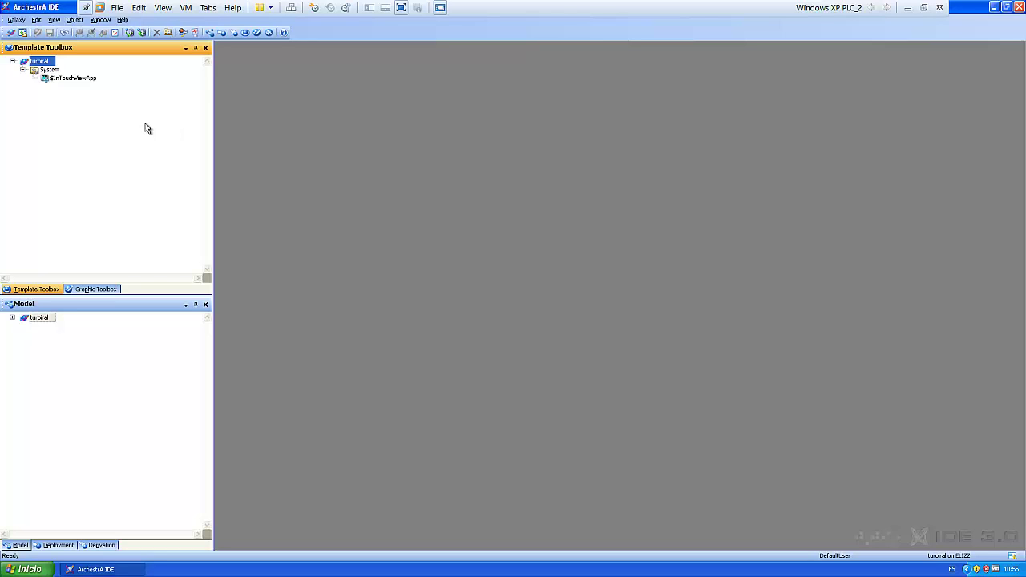
# Create a derived template from $InTouchViewApp and name it $Turorial1
pyautogui.click(74, 78)
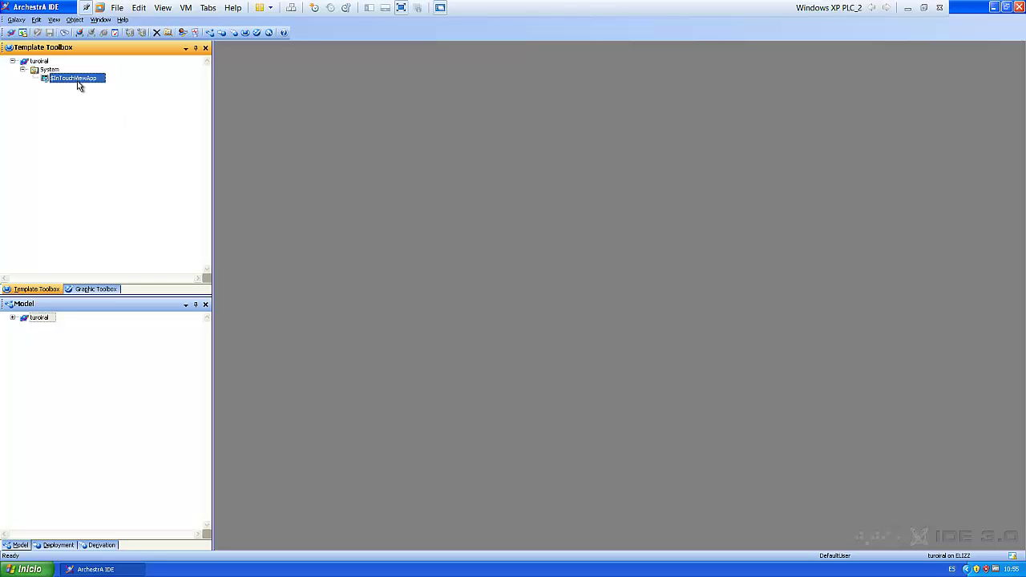
pyautogui.rightClick(79, 83)
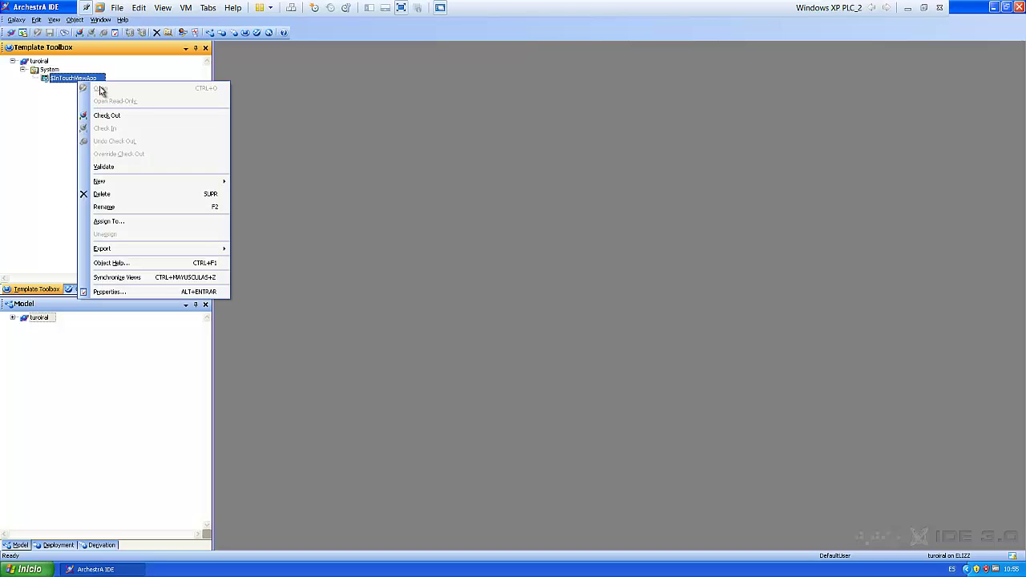
pyautogui.moveTo(309, 265)
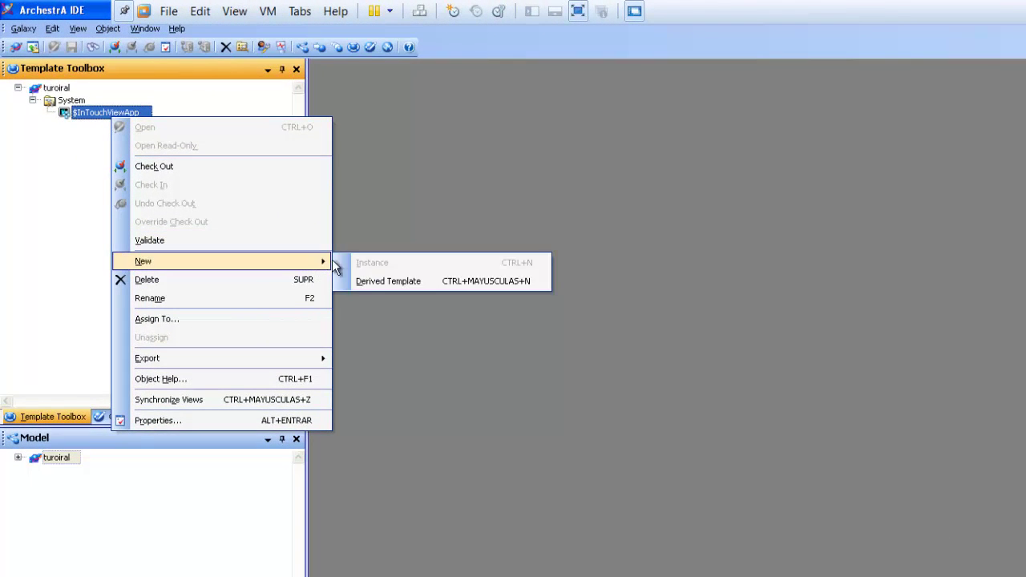
pyautogui.click(362, 283)
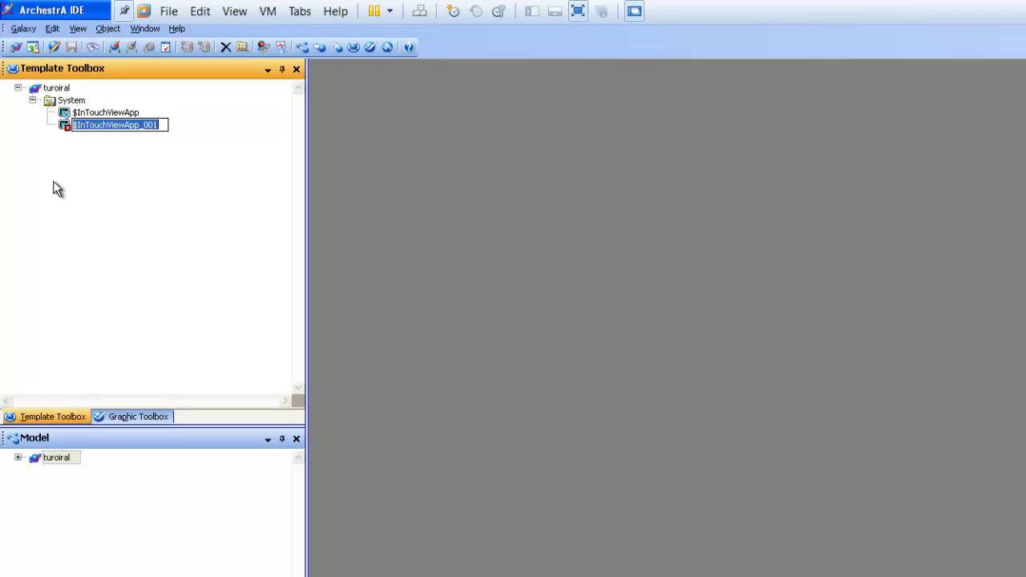
pyautogui.write('T')
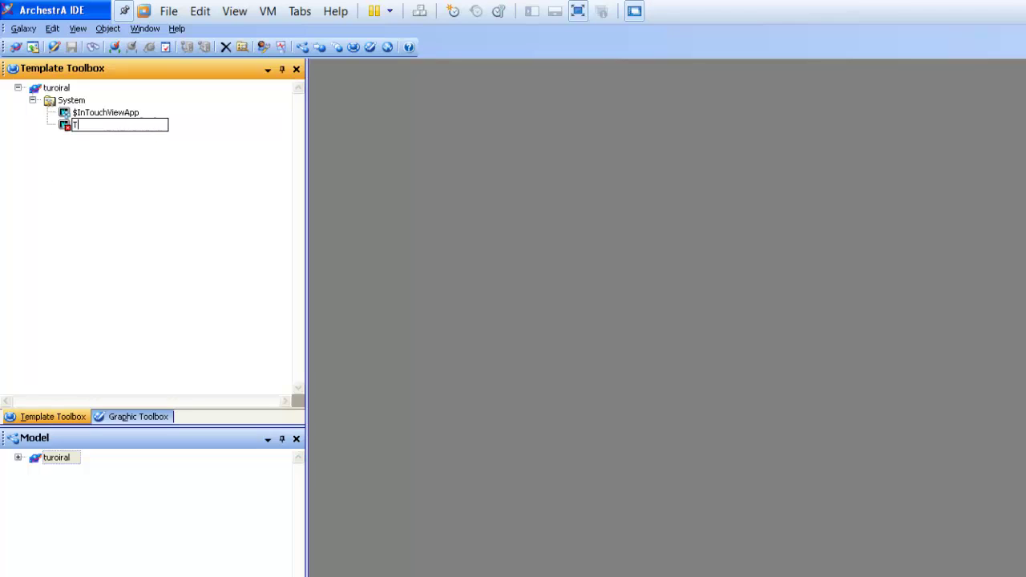
pyautogui.write('urorial1')
pyautogui.press('Escape')
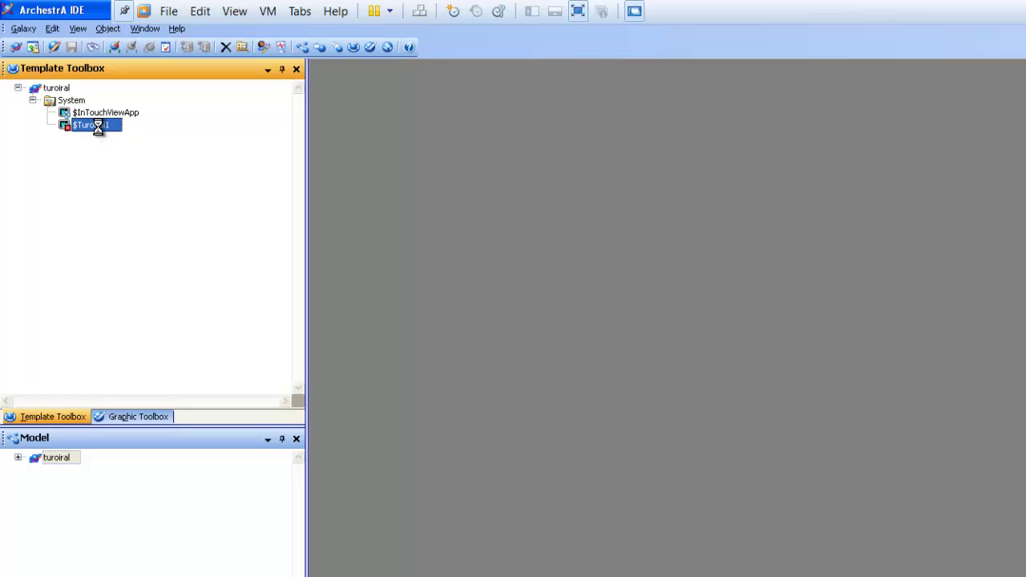
# Open the derived template and initialize it by creating a new InTouch application
pyautogui.press('Return')
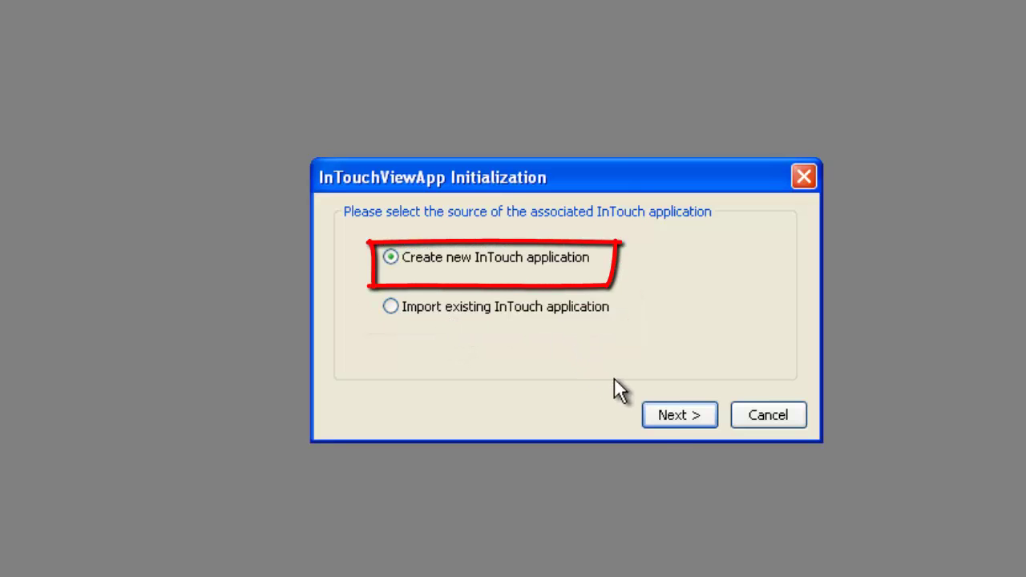
pyautogui.click(656, 414)
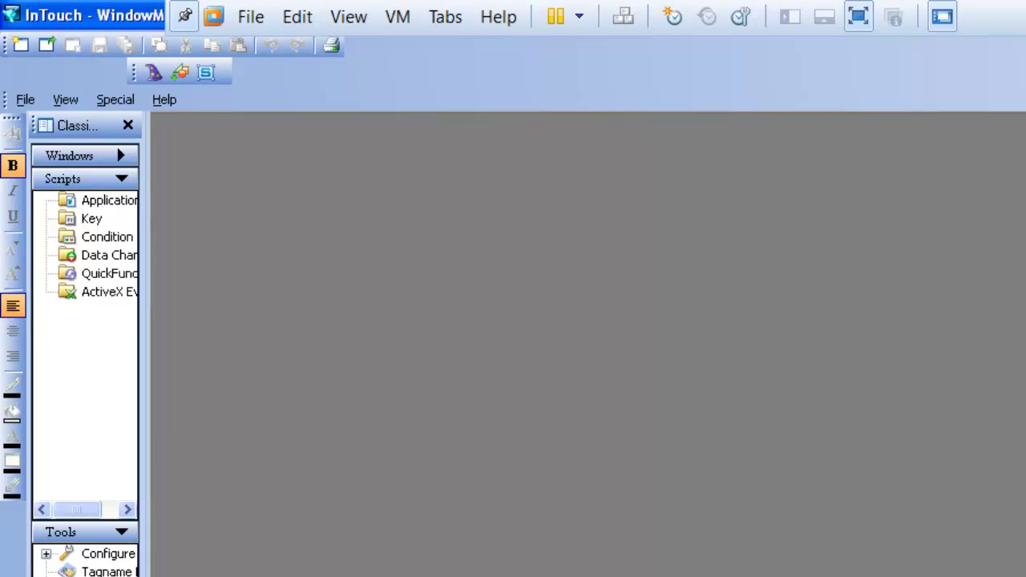
pyautogui.hotkey('alt', 'Tab')
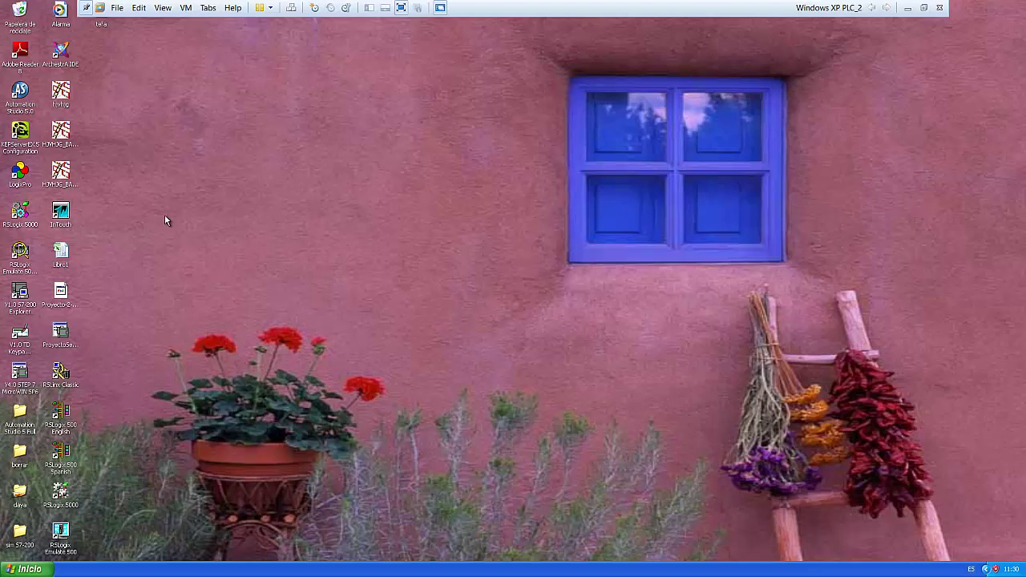
# Launch InTouch from the desktop and reposition the Application Manager window
pyautogui.click(62, 213)
pyautogui.doubleClick(62, 213)
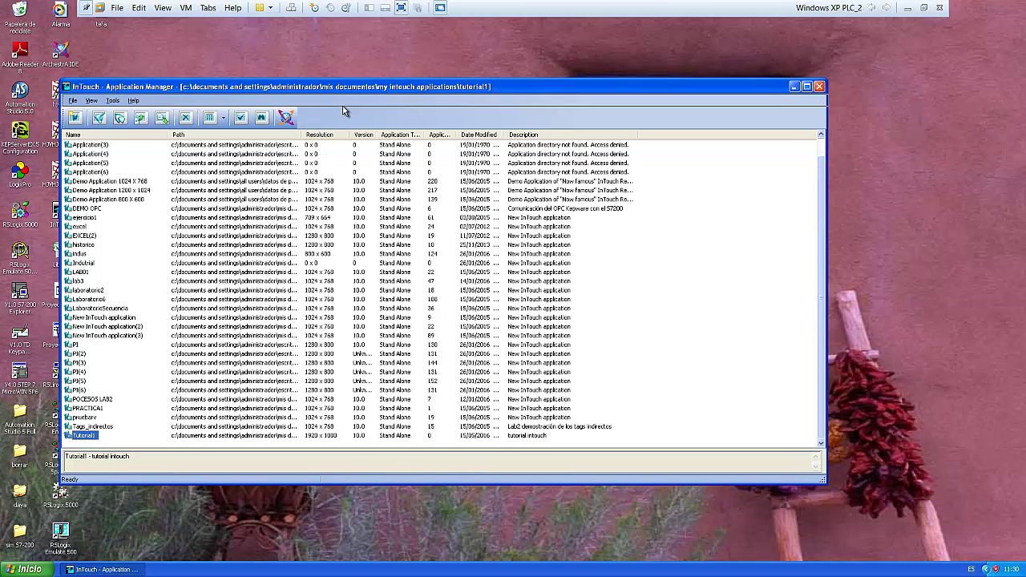
pyautogui.moveTo(562, 90); pyautogui.dragTo(611, 72)
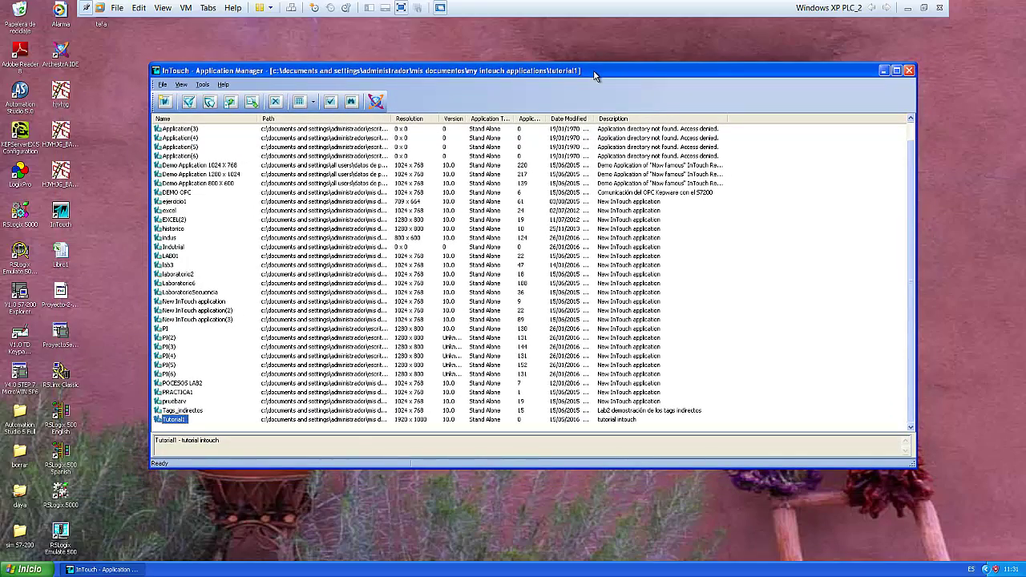
# Start a new InTouch application in the default My InTouch Applications base path and enter its directory name
pyautogui.click(166, 85)
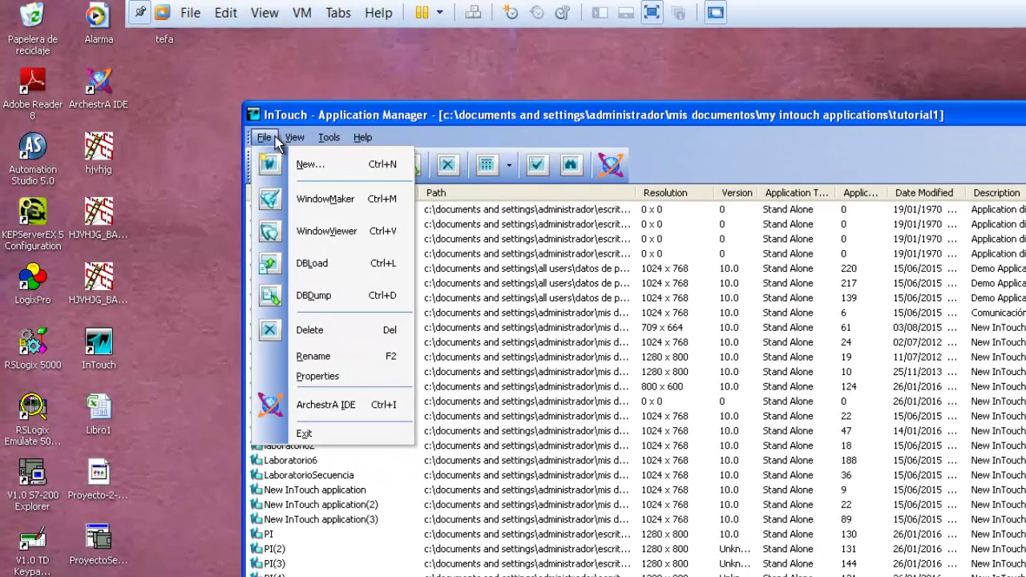
pyautogui.click(167, 101)
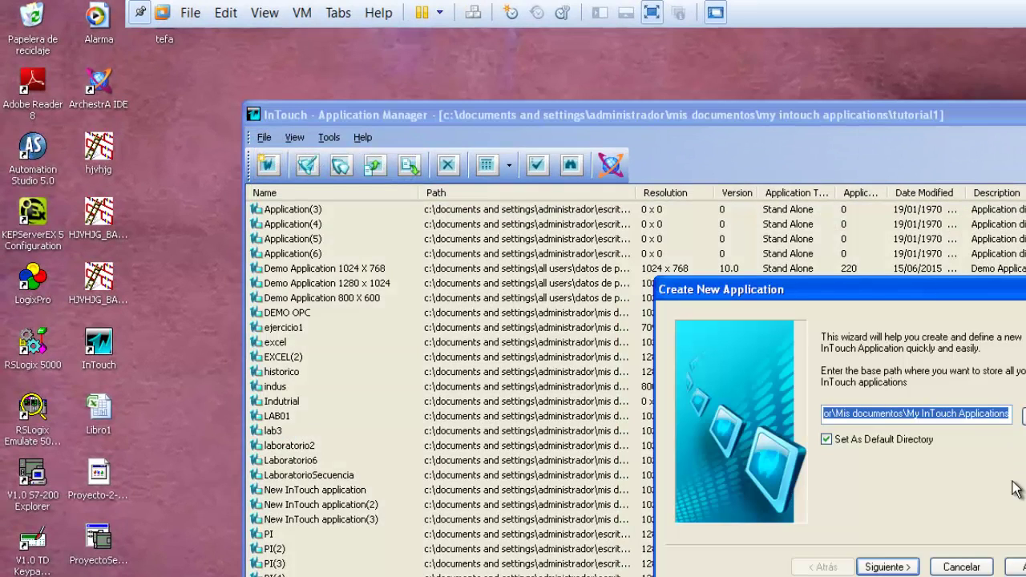
pyautogui.click(911, 566)
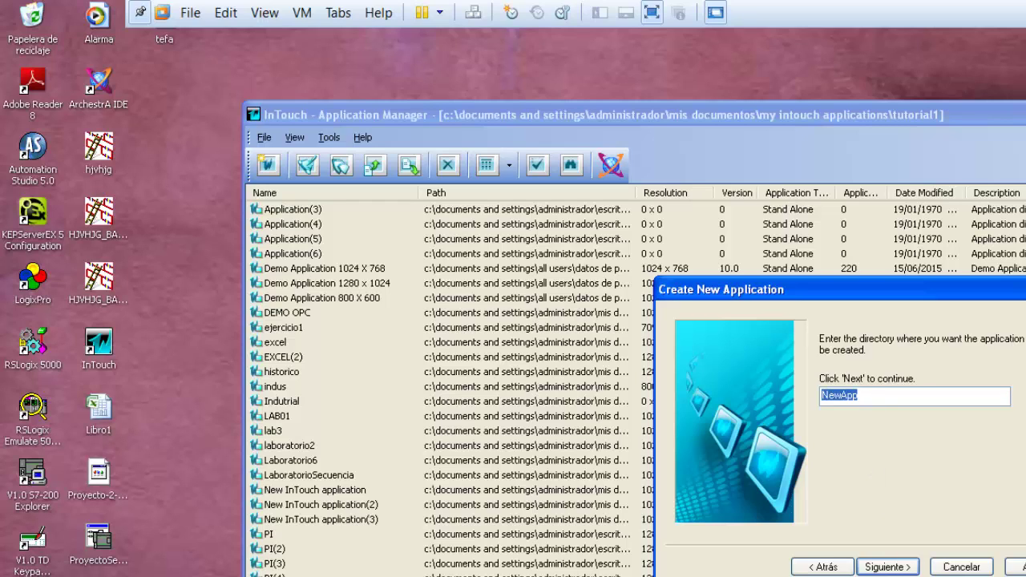
pyautogui.write('Tutorila')
pyautogui.press('BackSpace')
pyautogui.press('BackSpace')
pyautogui.write('lal')
pyautogui.click(873, 568)
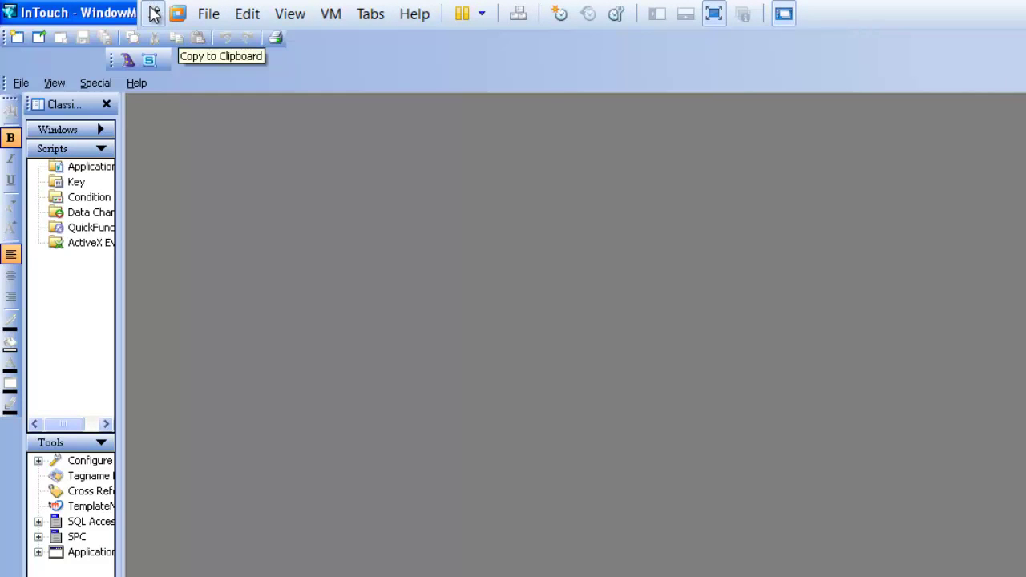
# Start a new window in WindowMaker, naming it Primera with the comment Ventana Principal
pyautogui.click(17, 37)
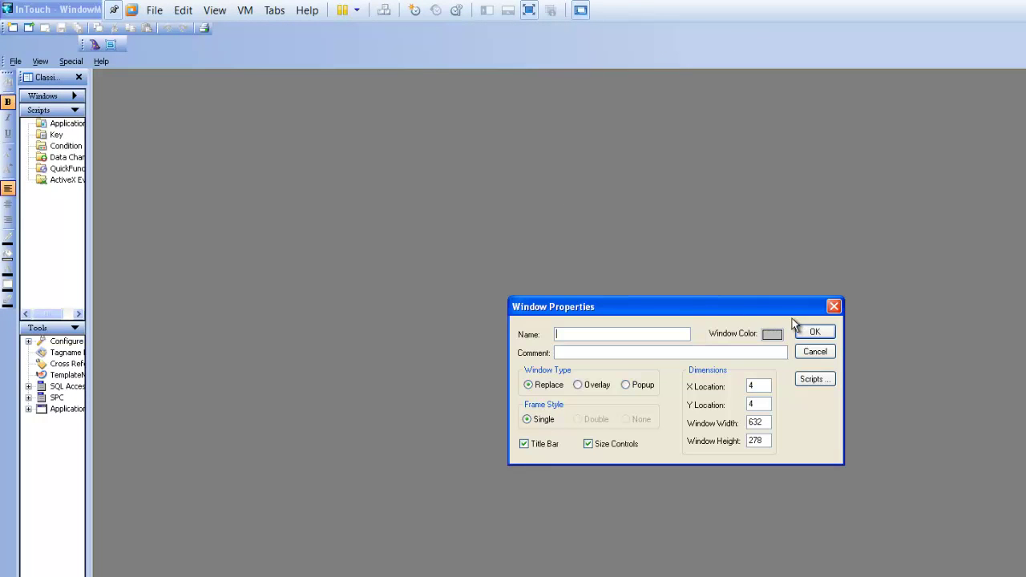
pyautogui.click(834, 306)
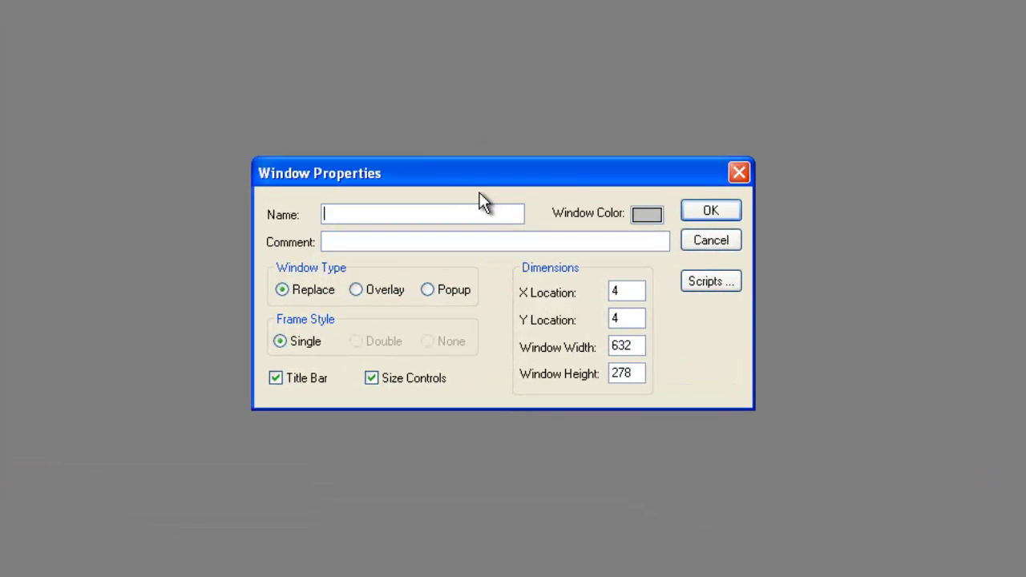
pyautogui.write('Primera')
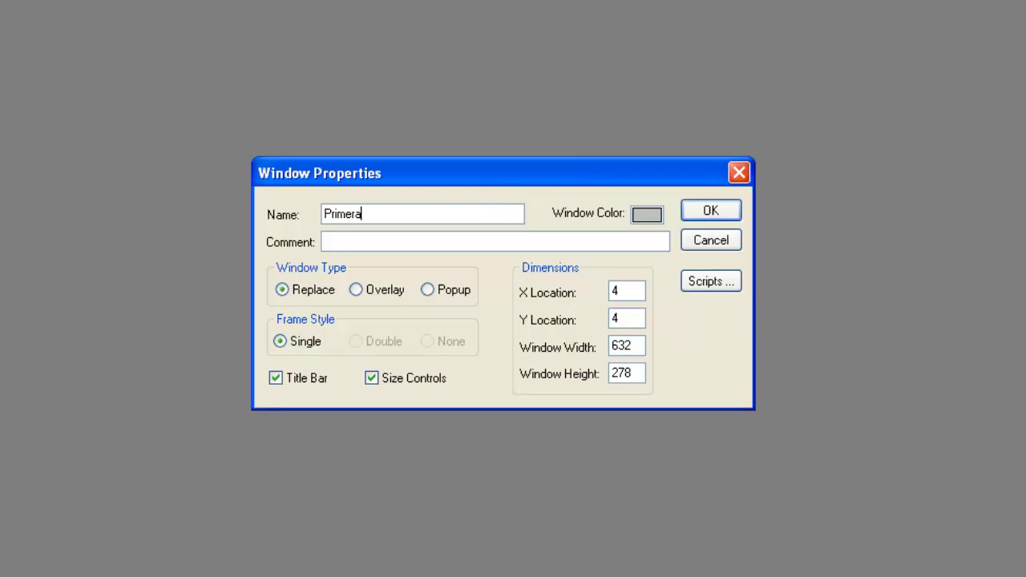
pyautogui.click(387, 242)
pyautogui.write('Ventana Principla')
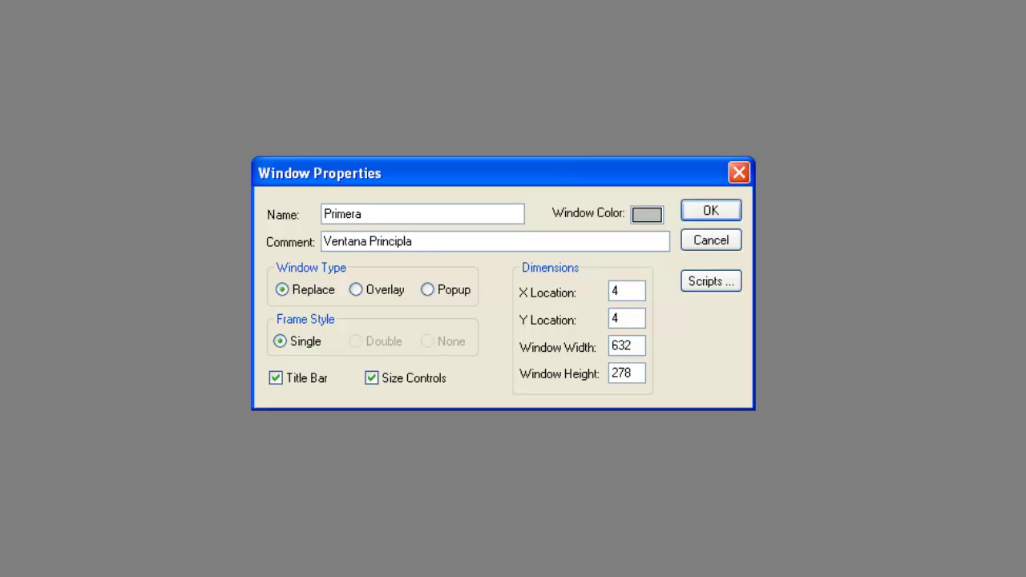
pyautogui.press('BackSpace')
pyautogui.press('BackSpace')
pyautogui.write('al')
# Create the Primera window with a gray window color from the Standard Palette and enlarge it across most of the workspace
pyautogui.click(650, 215)
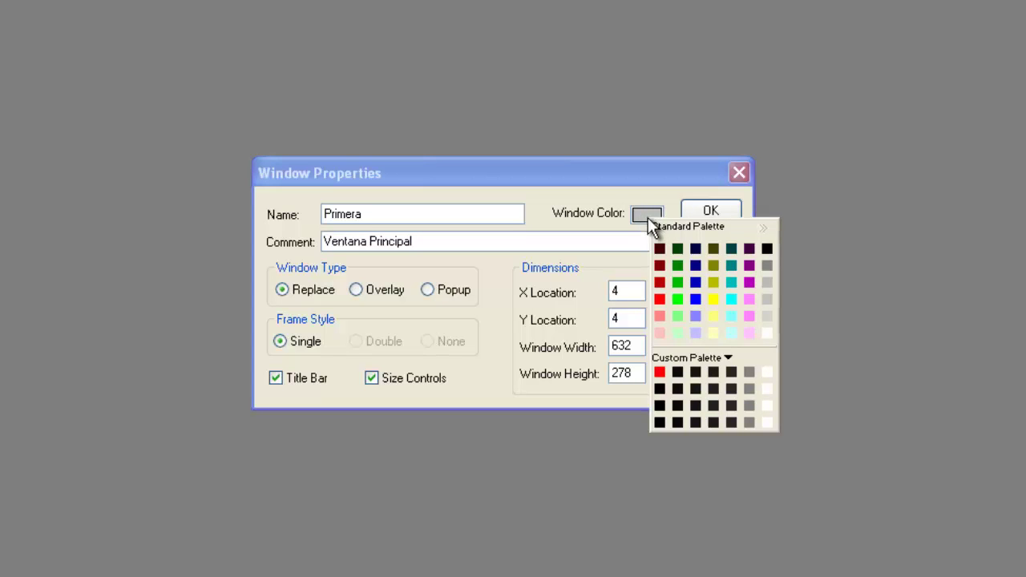
pyautogui.click(766, 301)
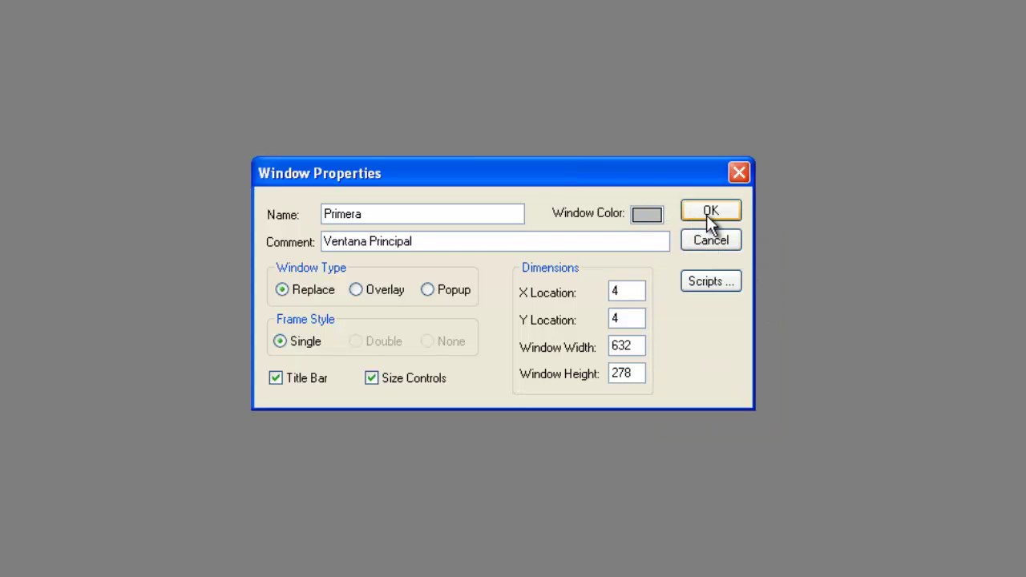
pyautogui.click(682, 224)
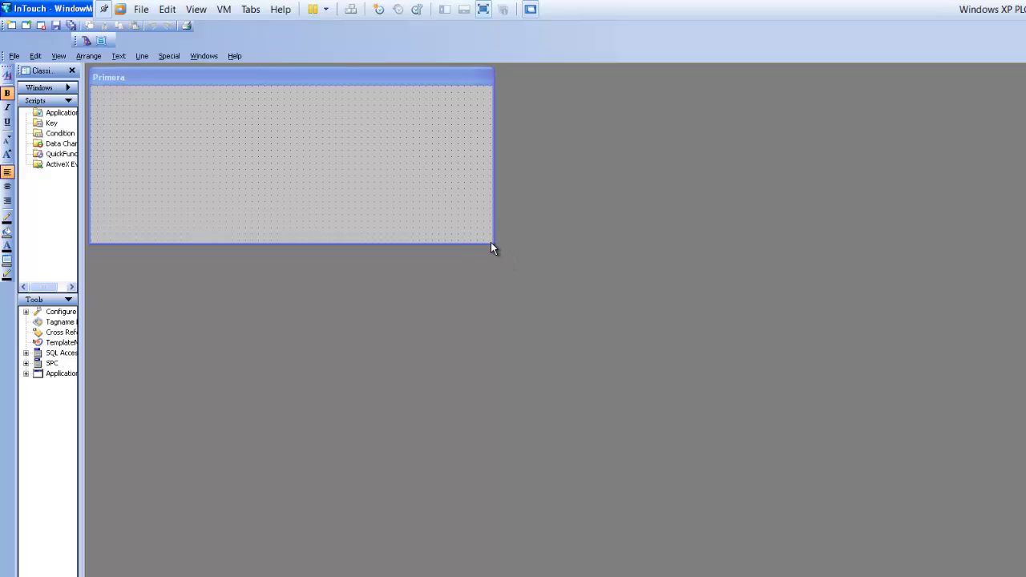
pyautogui.moveTo(492, 243); pyautogui.dragTo(850, 516)
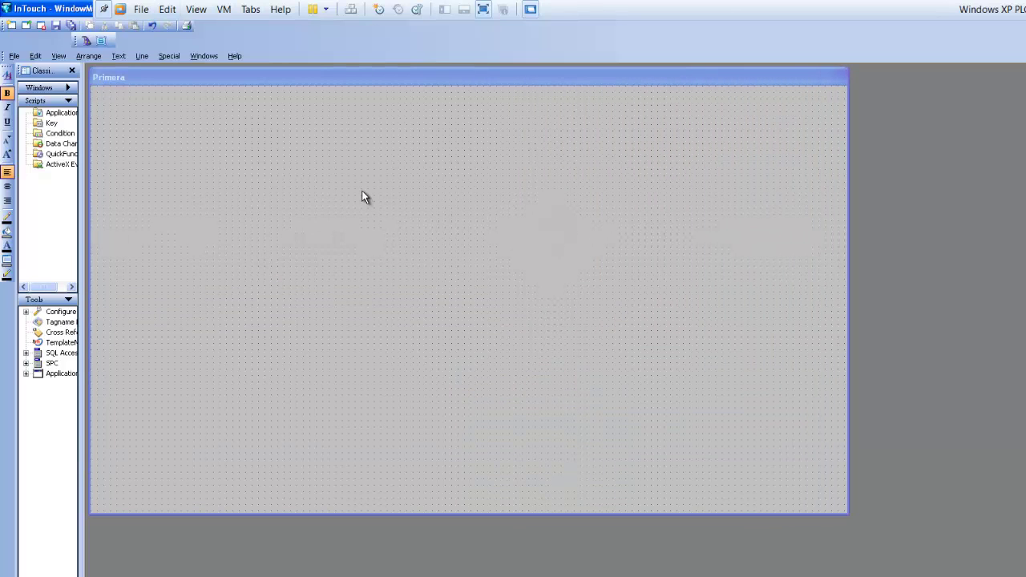